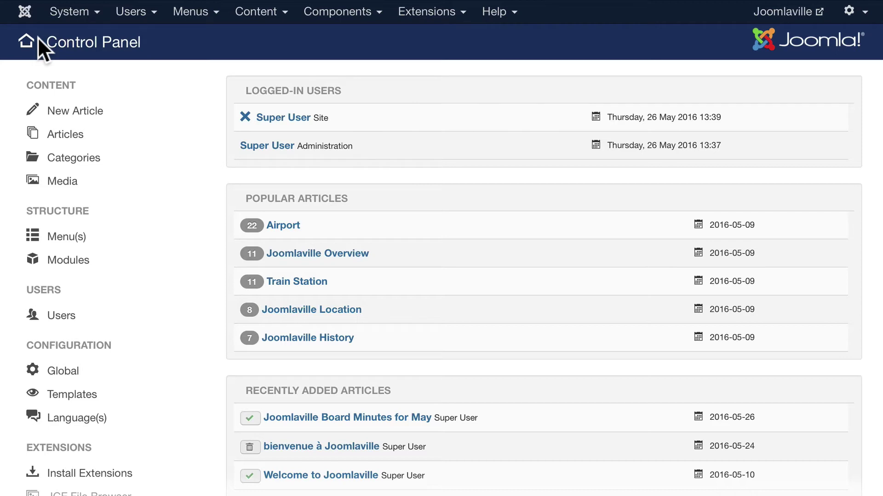
Open System > Global Configuration and scroll through the Site tab's site, SEO and cookie settings
click(67, 14)
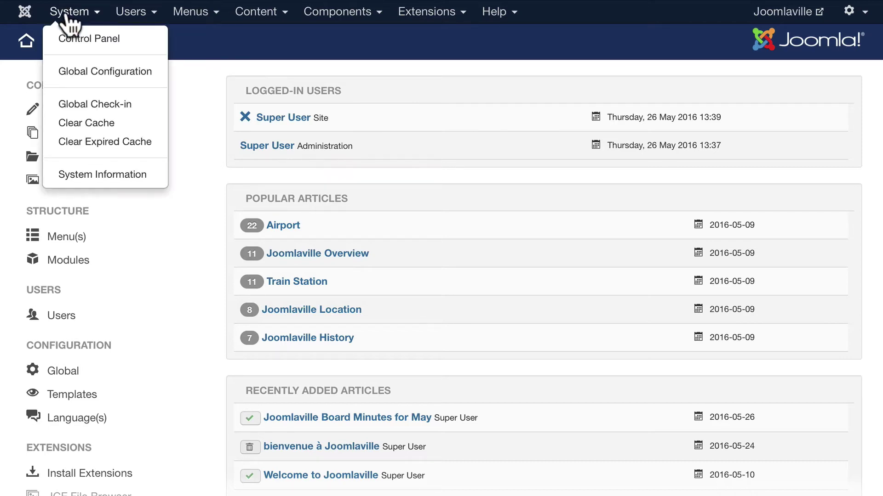
click(77, 71)
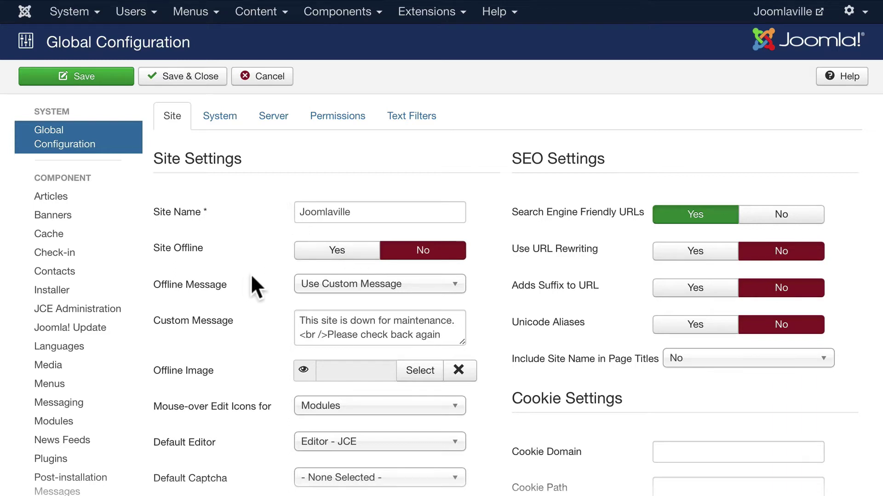
scroll(253, 279, down, 3)
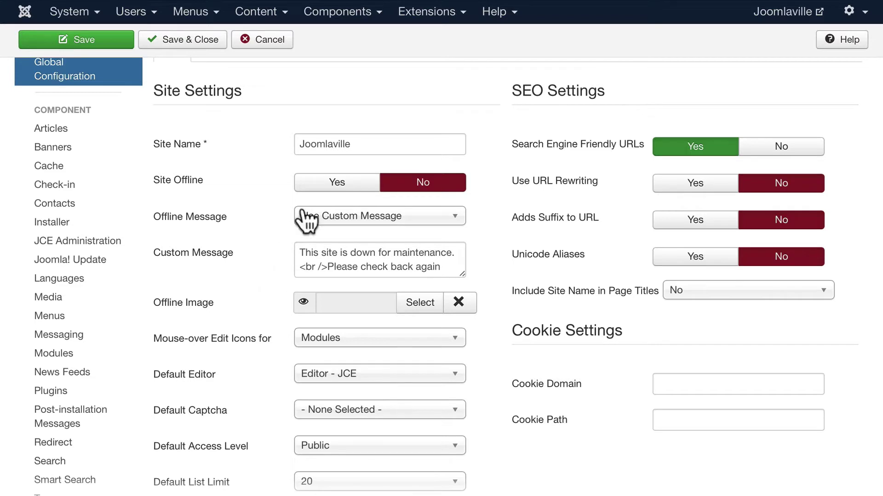
Set Site Offline to Yes, save, and check the frontend maintenance page
click(335, 181)
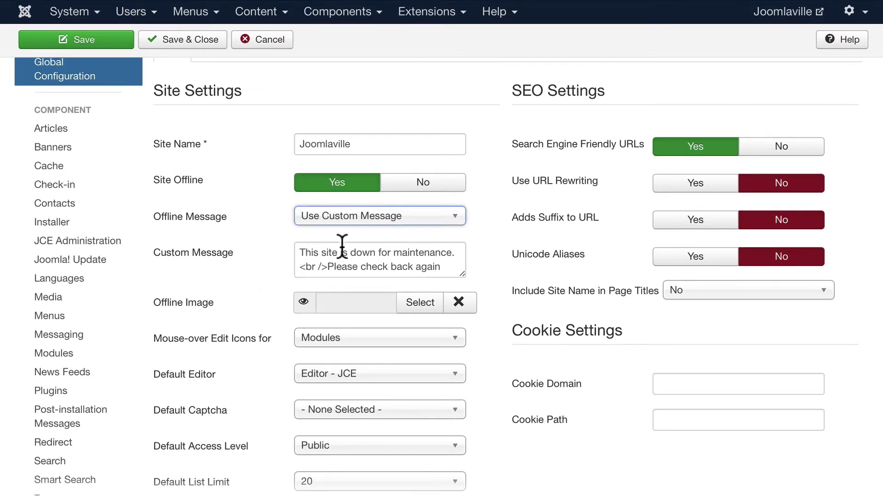
click(70, 40)
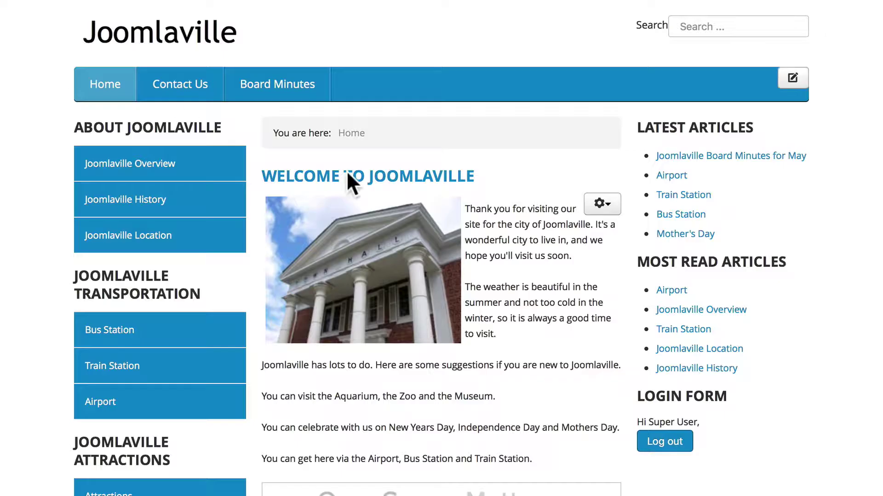
click(666, 441)
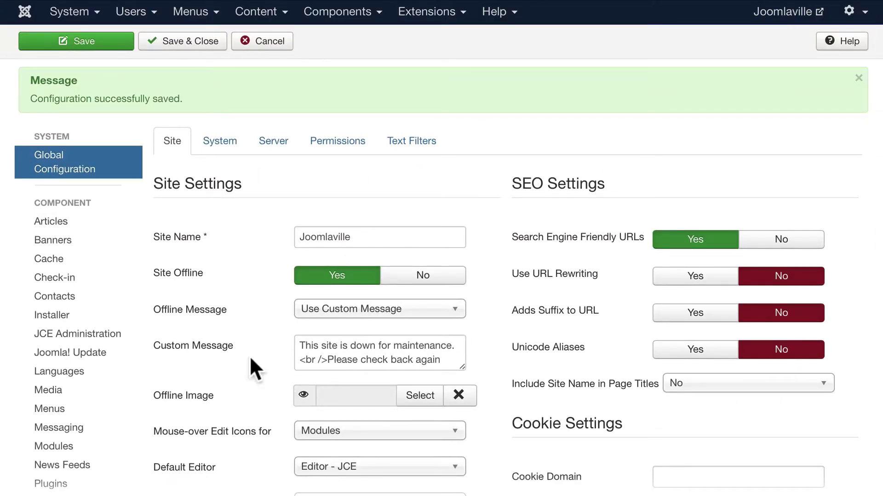
scroll(251, 357, down, 5)
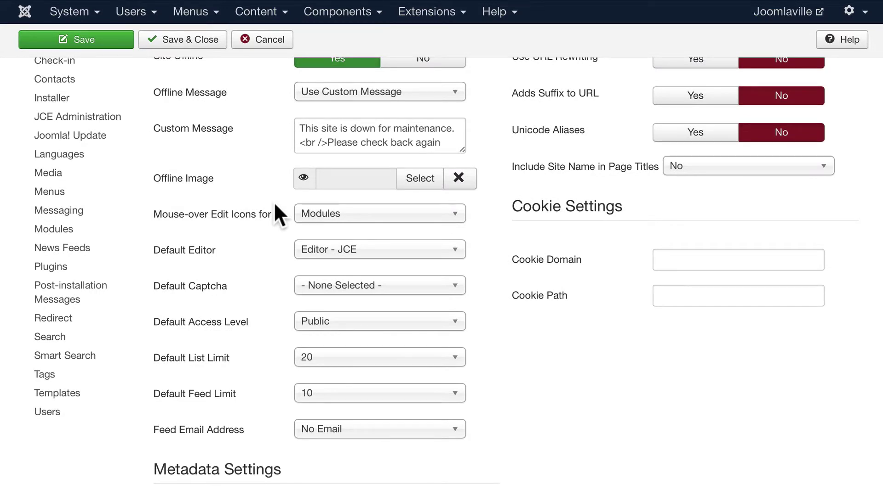
click(321, 255)
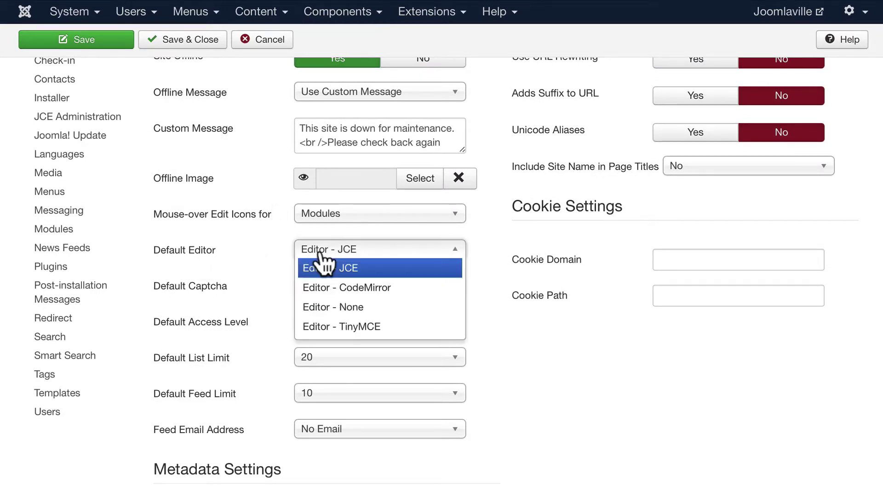
click(327, 252)
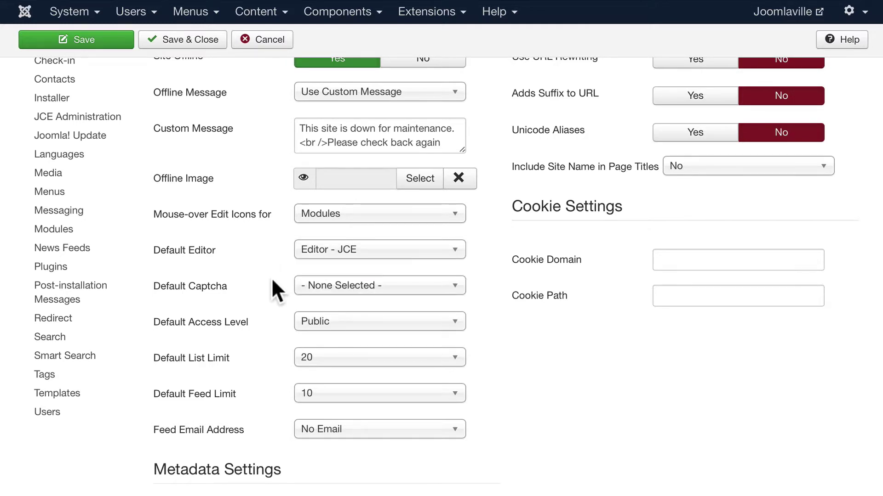
scroll(271, 277, down, 3)
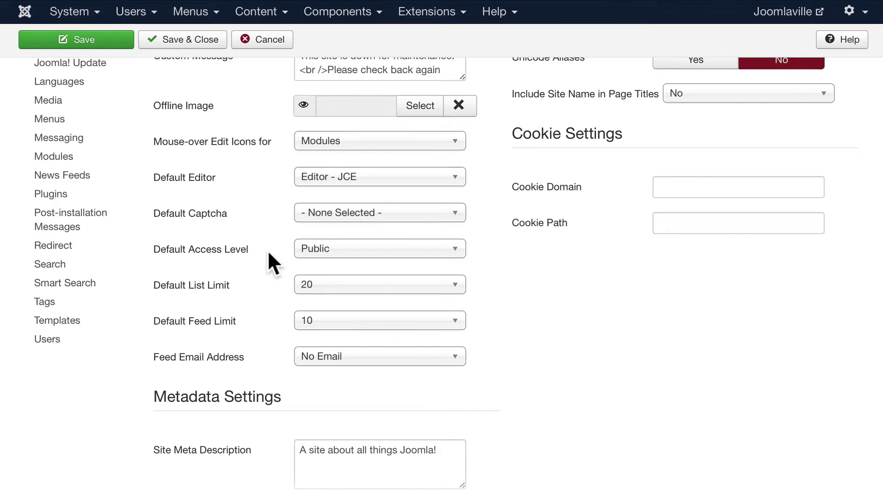
scroll(269, 253, down, 10)
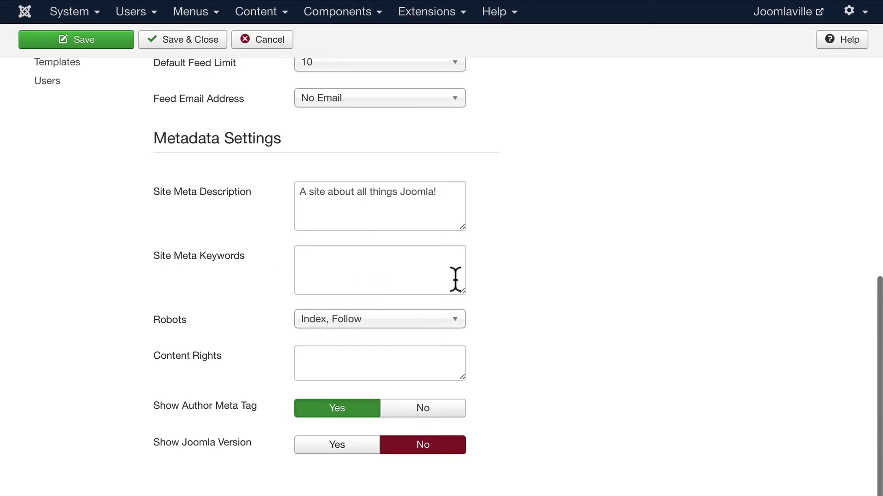
mouse_move(187, 409)
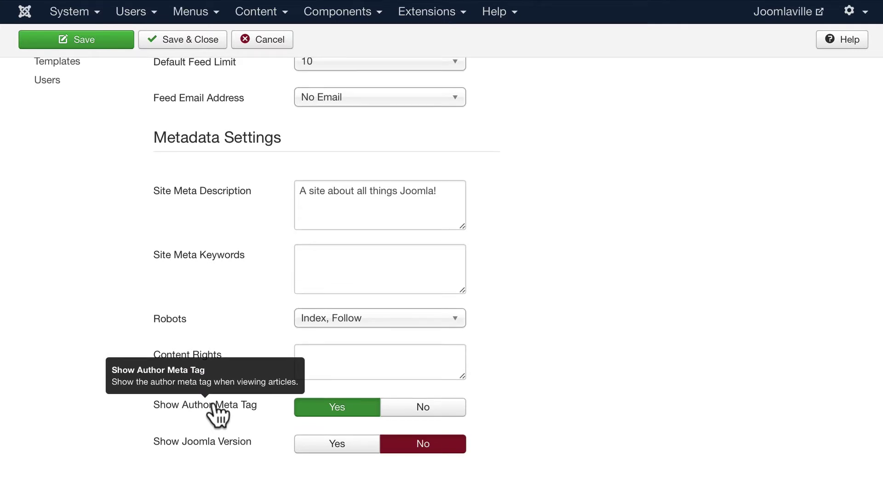
mouse_move(200, 445)
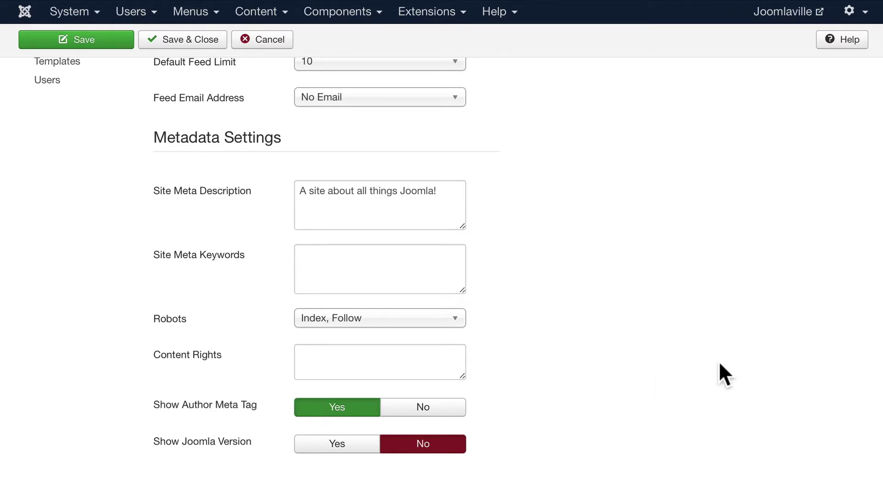
In SEO Settings, set Include Site Name in Page Titles to After
scroll(719, 361, up, 15)
scroll(719, 364, down, 1)
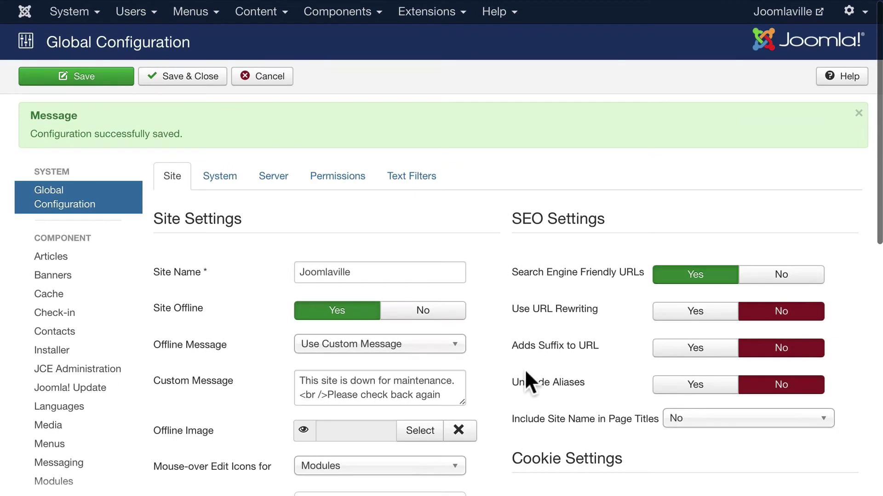
scroll(545, 350, down, 1)
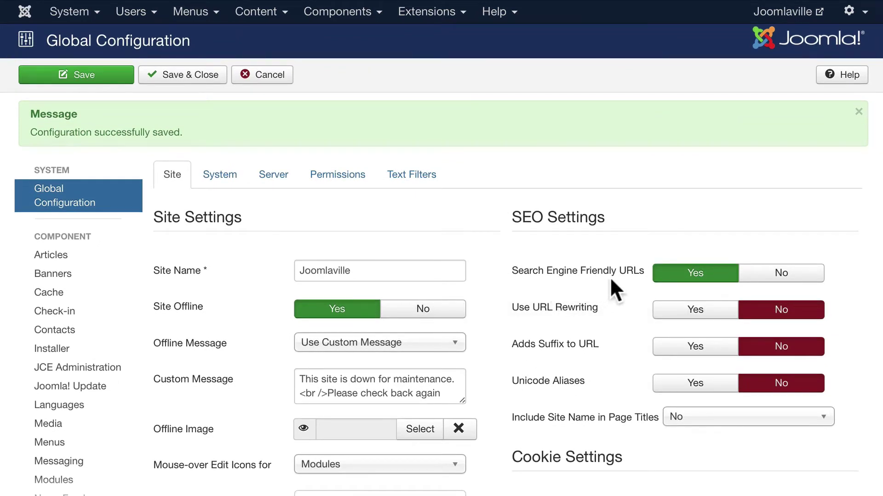
mouse_move(593, 312)
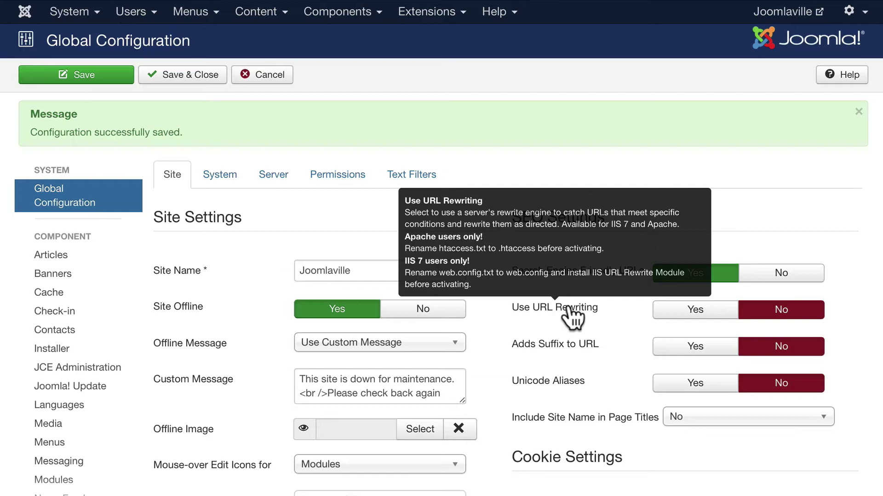
scroll(605, 423, down, 2)
click(717, 314)
click(720, 347)
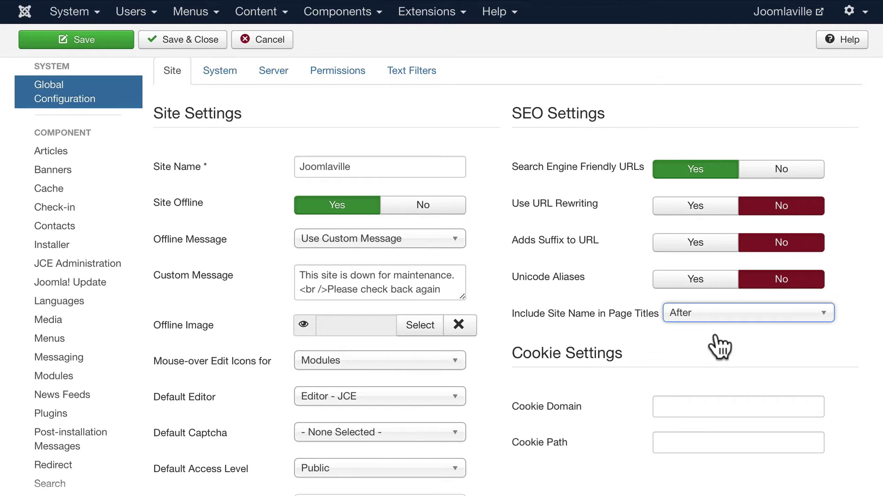
Review the System tab's system, debug and cache settings
click(220, 71)
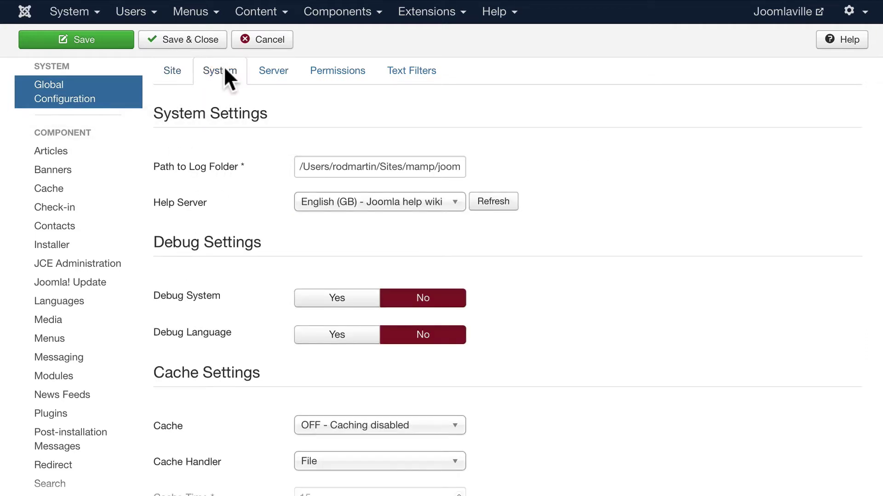
scroll(193, 137, down, 3)
scroll(193, 137, down, 2)
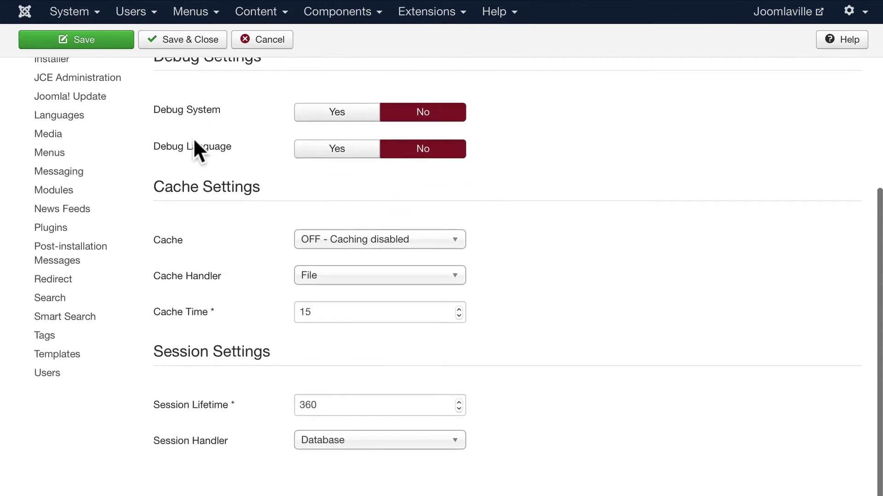
scroll(193, 137, up, 3)
scroll(193, 137, up, 1)
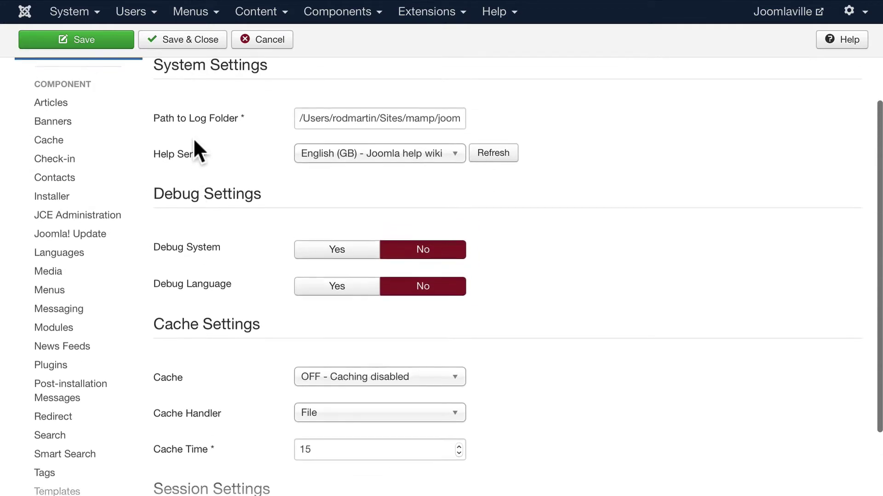
scroll(193, 137, down, 1)
scroll(193, 137, down, 4)
scroll(198, 152, up, 1)
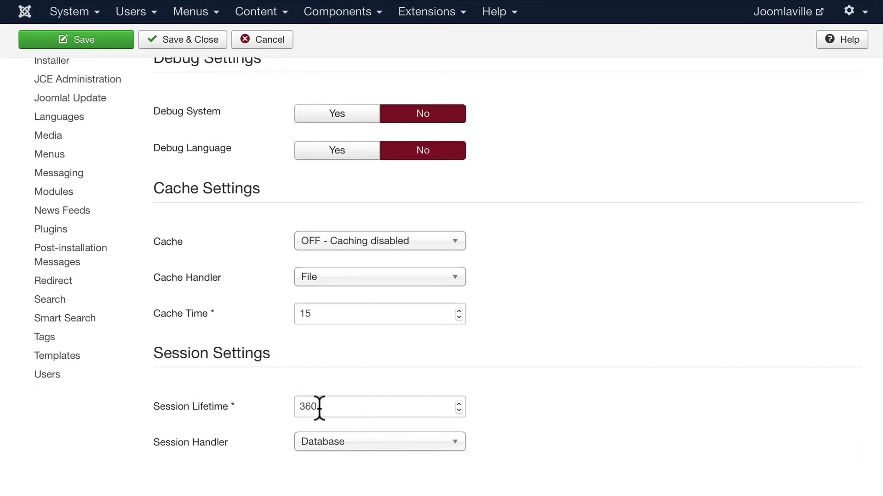
Save the configuration with Session Lifetime 360 and review the Server tab's database and mail settings
key(Return)
click(275, 146)
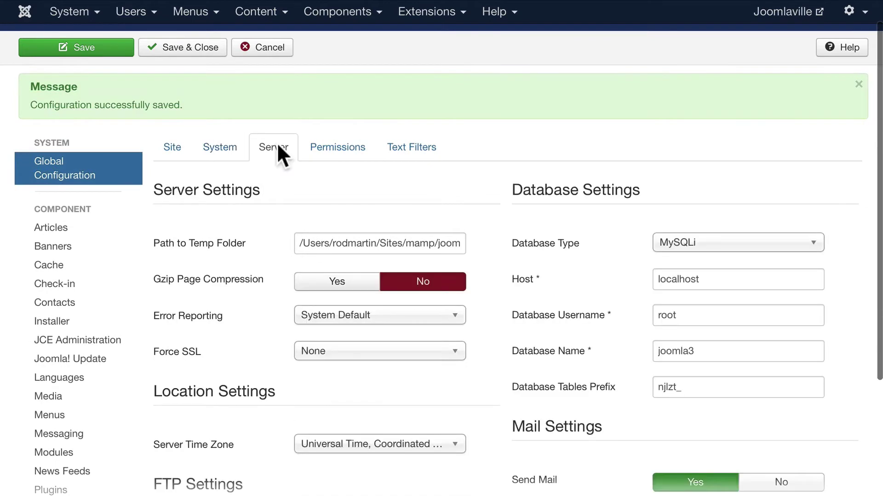
scroll(277, 152, down, 3)
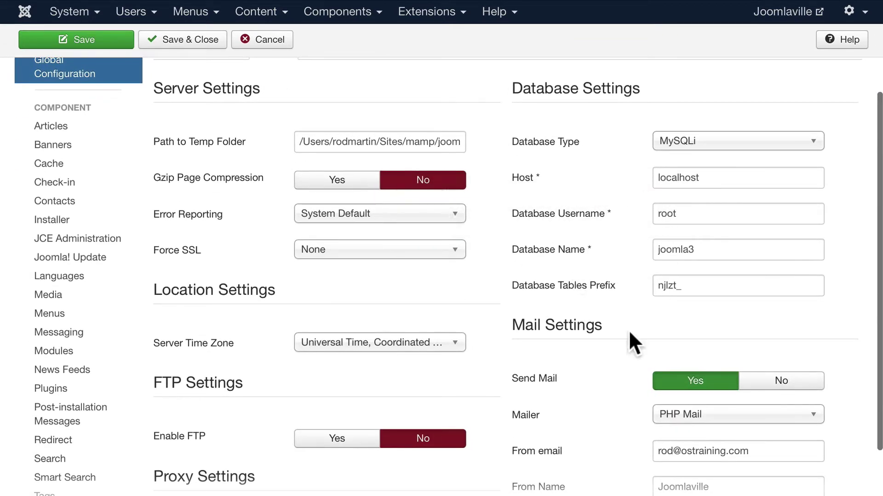
scroll(586, 329, down, 1)
scroll(586, 329, down, 3)
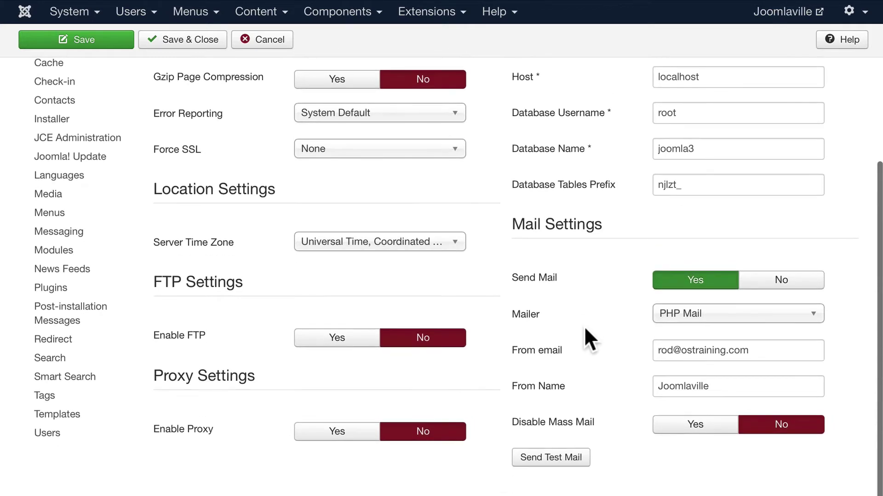
On the Permissions tab, review the Guest, Manager, Administrator and Registered groups' permissions
click(331, 158)
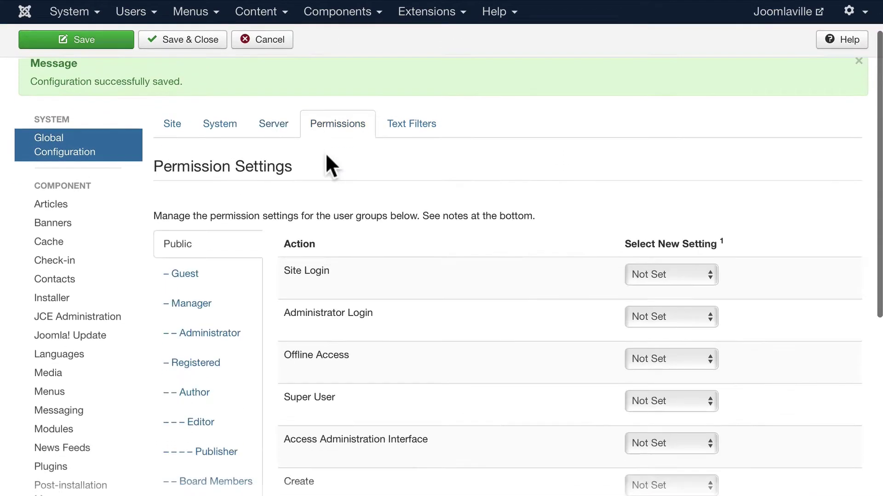
scroll(329, 163, down, 3)
scroll(350, 166, down, 1)
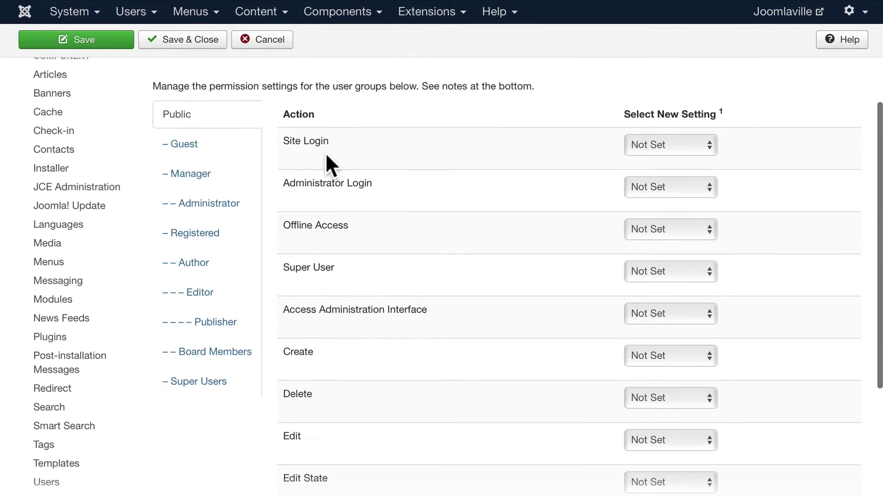
click(177, 134)
click(199, 163)
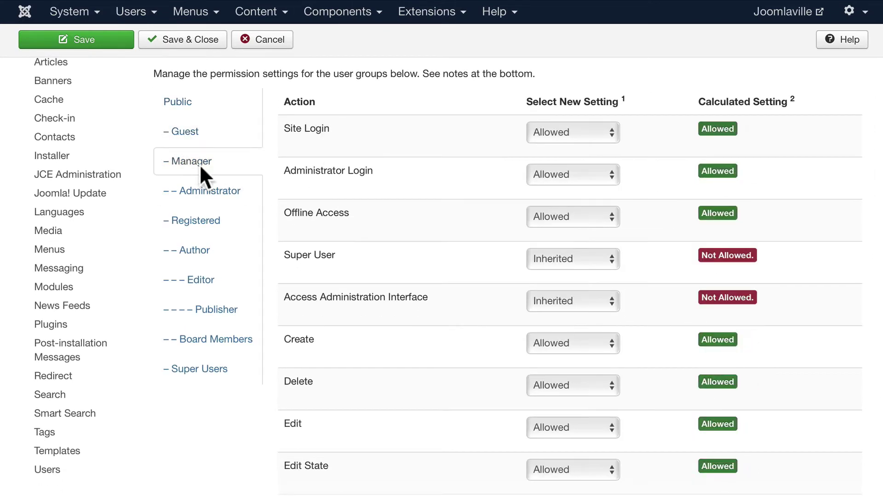
click(204, 193)
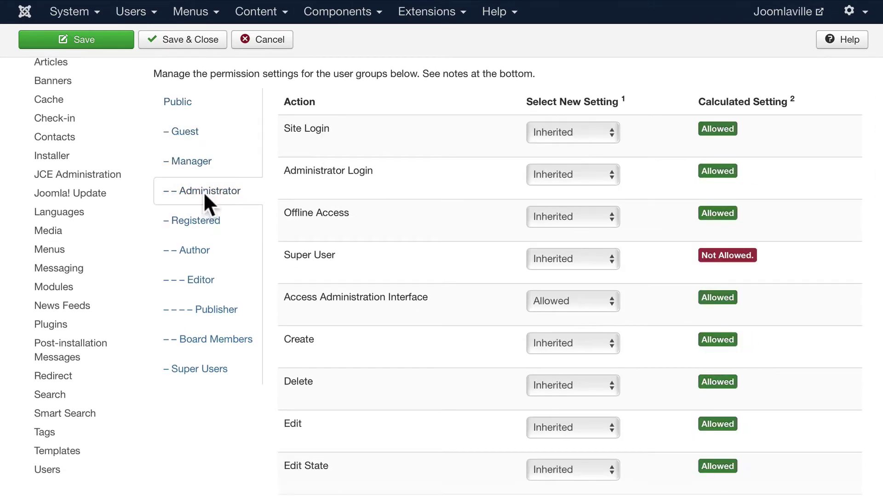
click(195, 221)
Review the Author, Editor, Publisher and Board Members permissions, then return to the Site tab
click(197, 253)
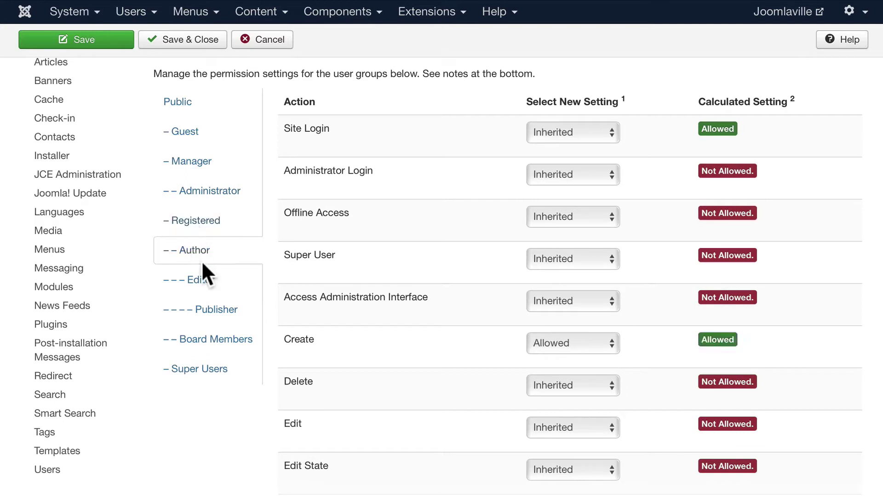
click(202, 282)
click(218, 309)
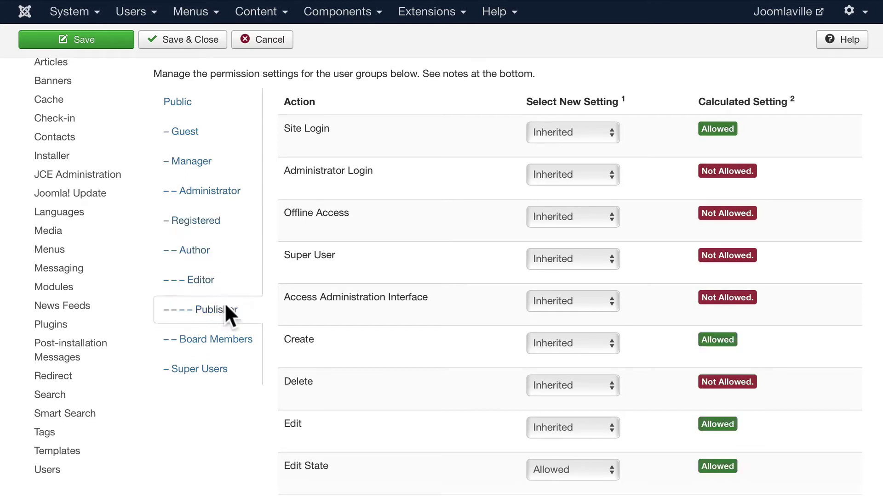
click(215, 340)
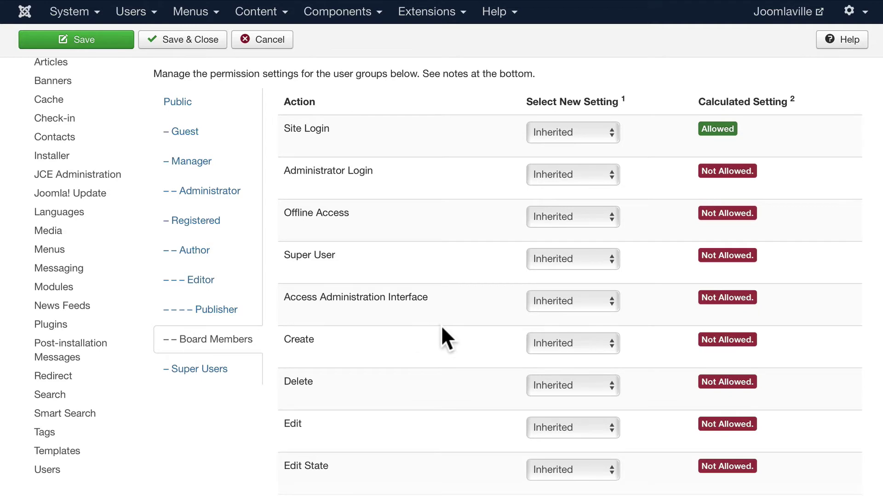
scroll(440, 325, down, 2)
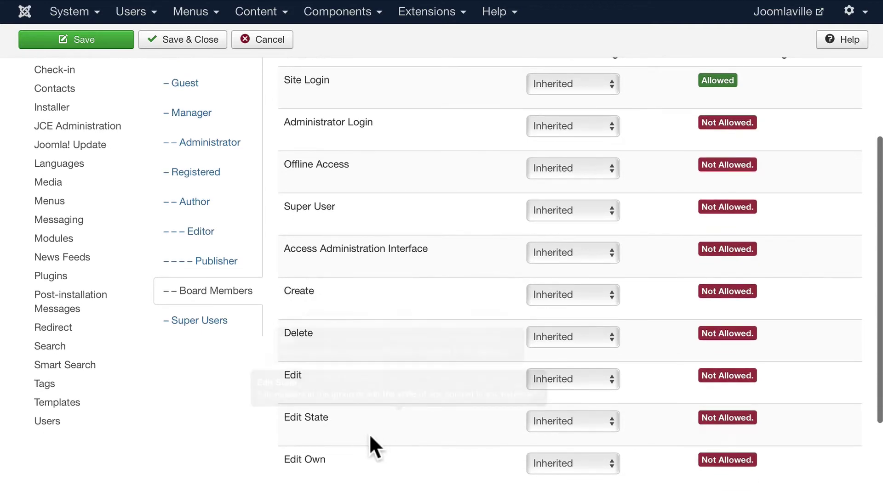
scroll(369, 434, down, 2)
scroll(369, 434, up, 5)
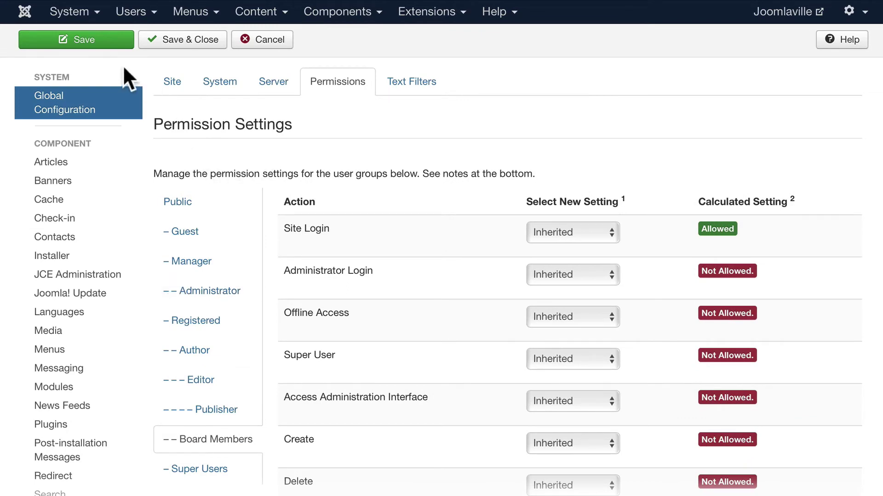
click(171, 85)
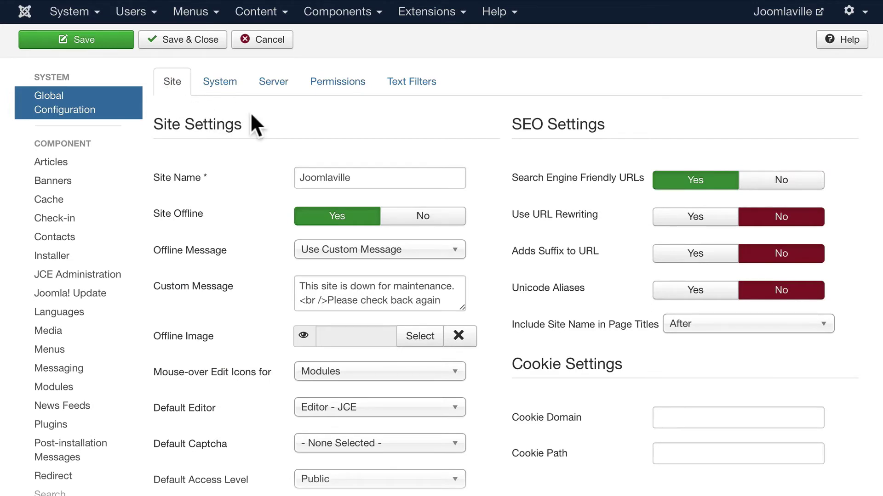
Save & Close the global configuration to return to the Control Panel
scroll(255, 125, down, 3)
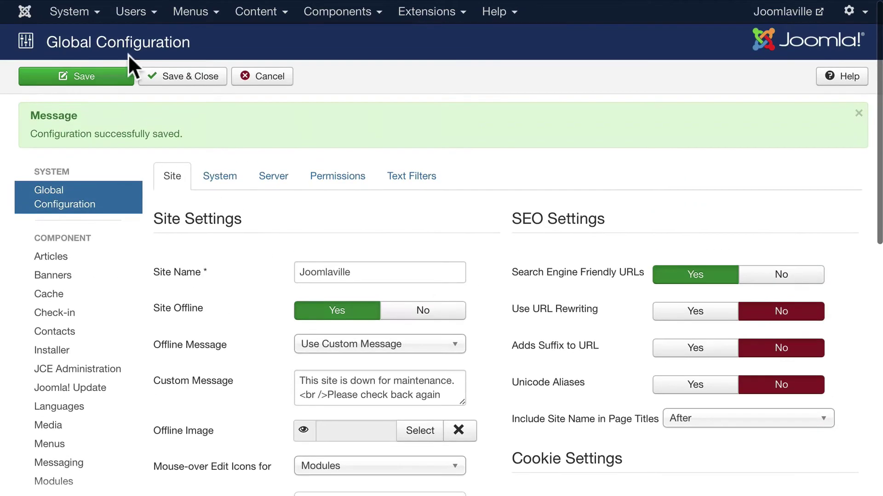
click(187, 78)
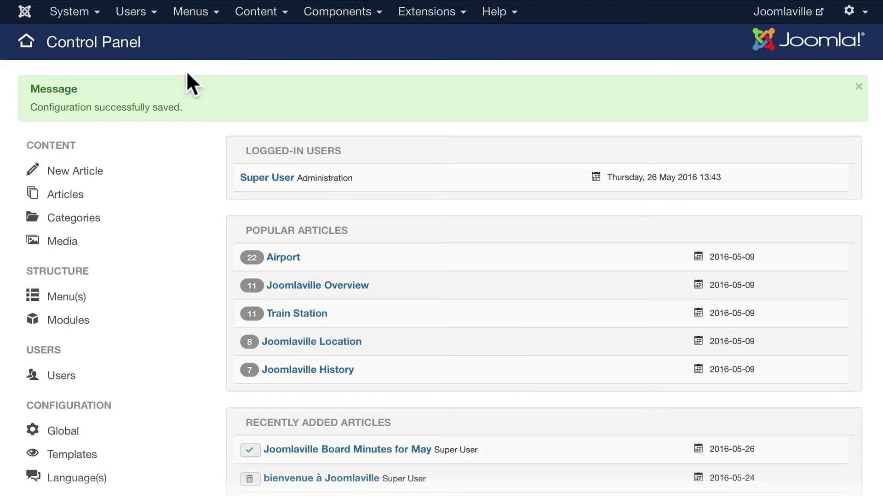
click(67, 13)
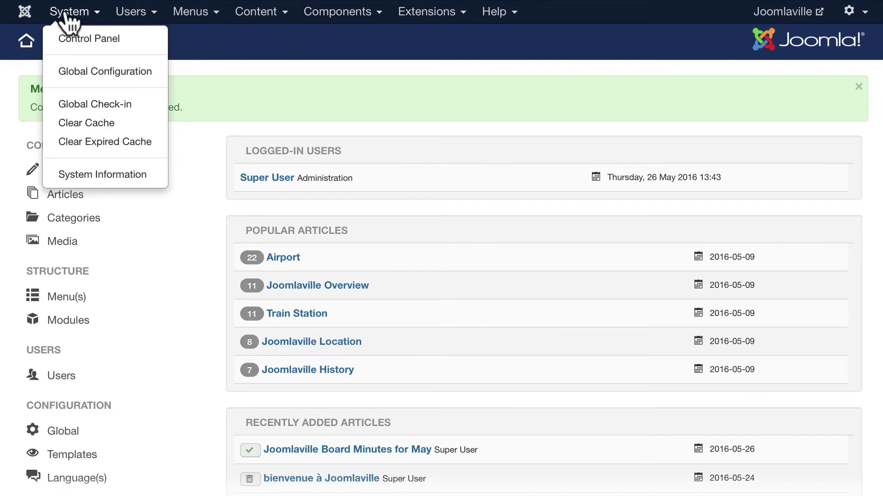
Open Global Check-in and confirm every database table has 0 items to check in
click(75, 104)
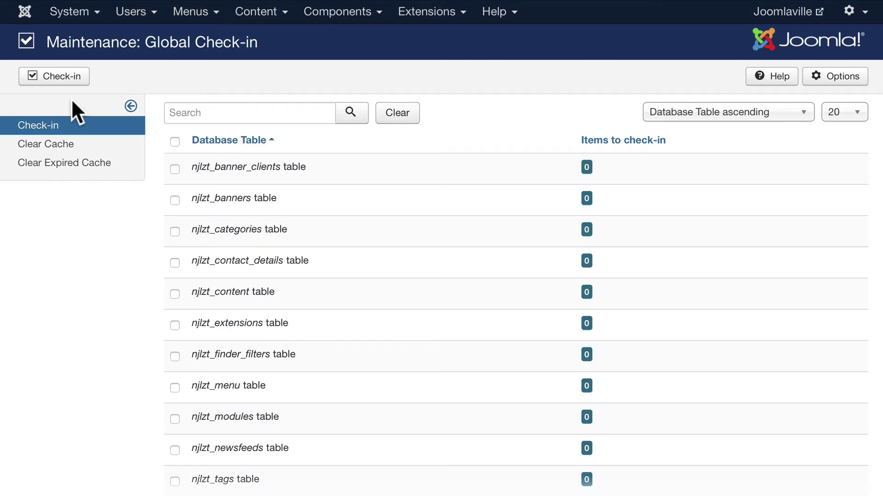
scroll(305, 180, down, 3)
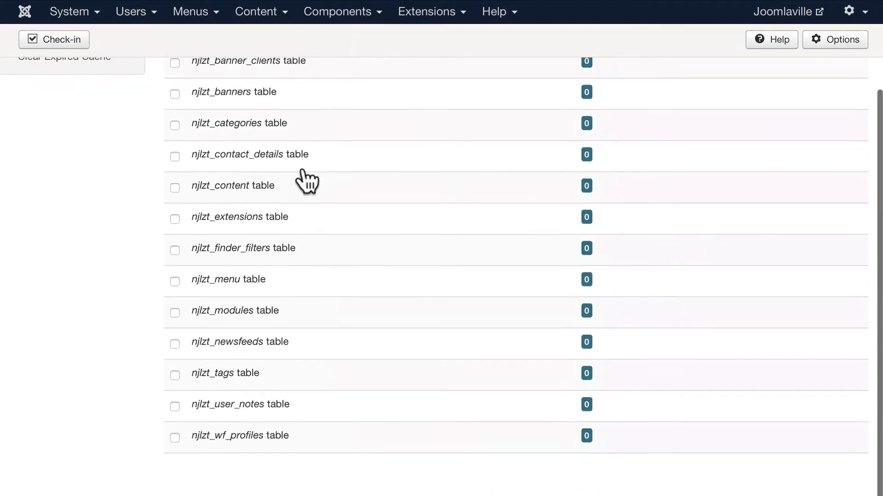
scroll(302, 170, up, 2)
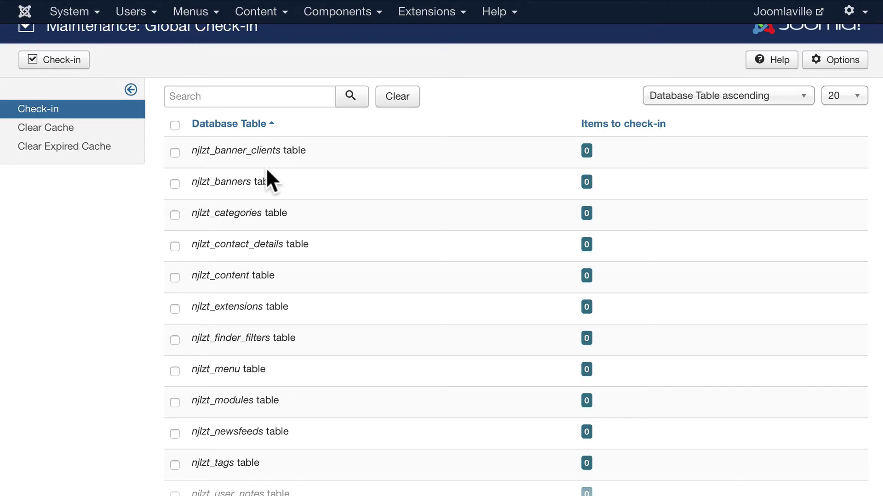
scroll(266, 167, up, 1)
click(69, 12)
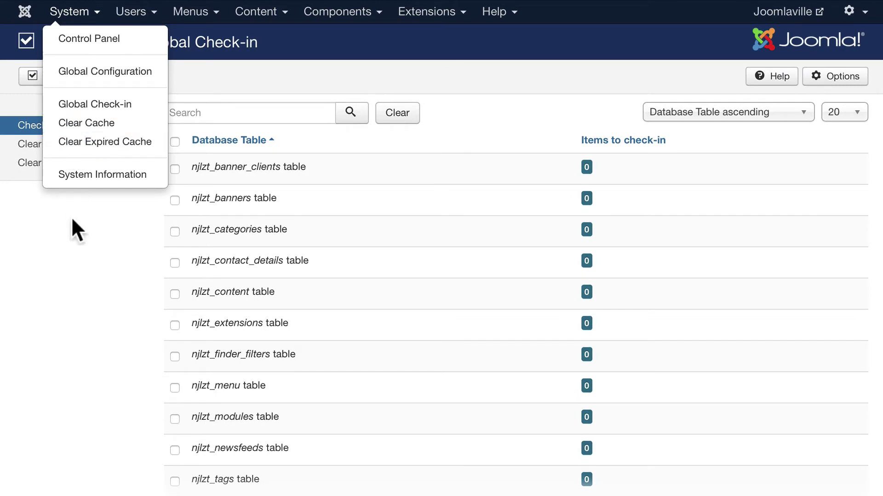
In System Information, browse PHP Settings, Configuration File, Folder Permissions and PHP Information tabs
click(69, 176)
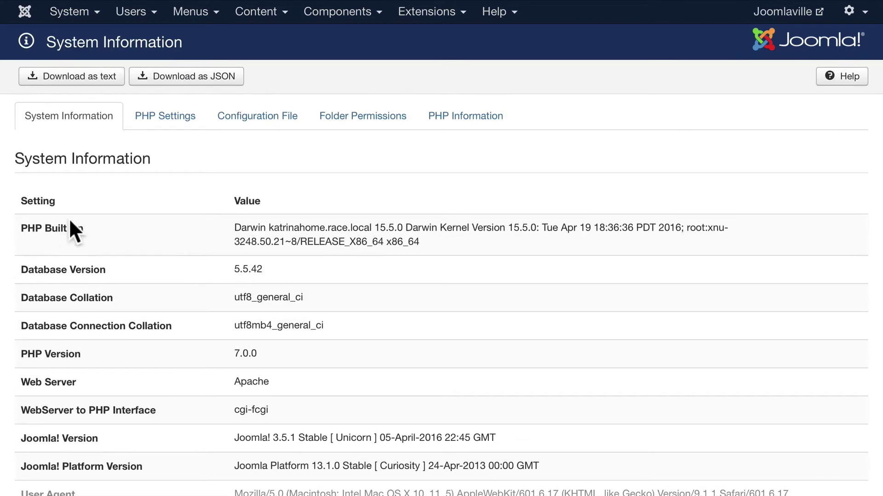
click(150, 115)
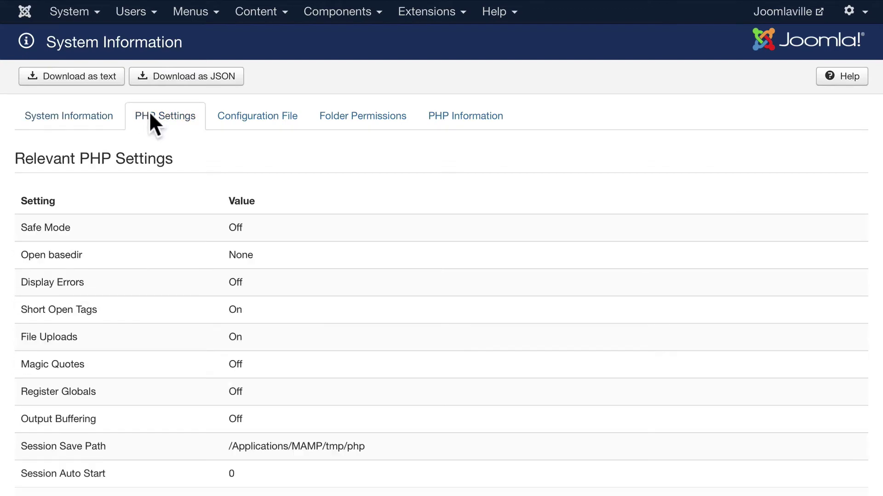
click(248, 123)
click(363, 116)
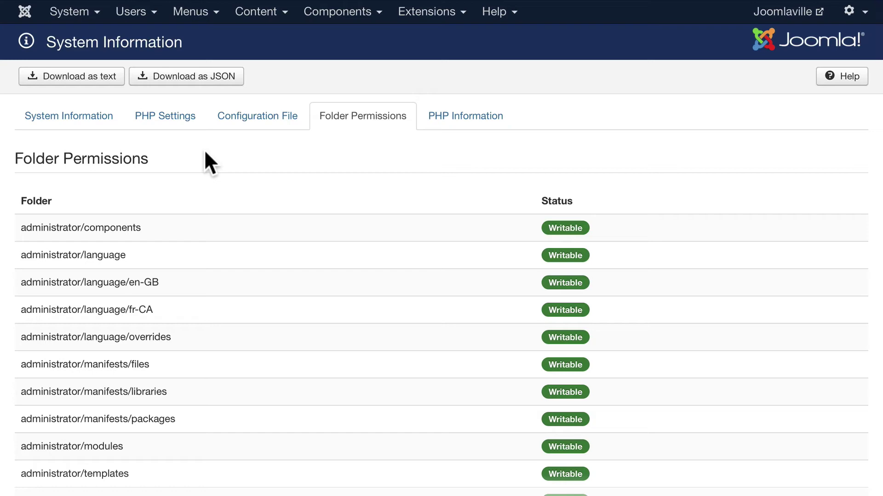
scroll(205, 153, down, 10)
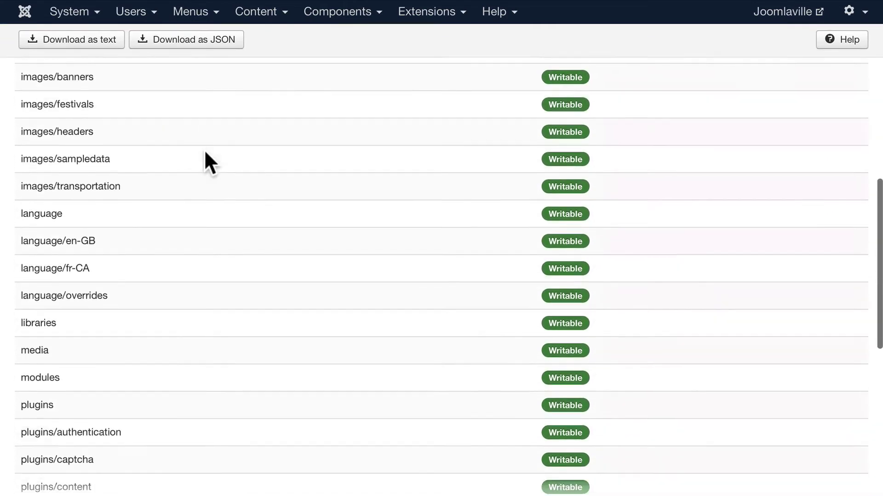
scroll(205, 153, down, 10)
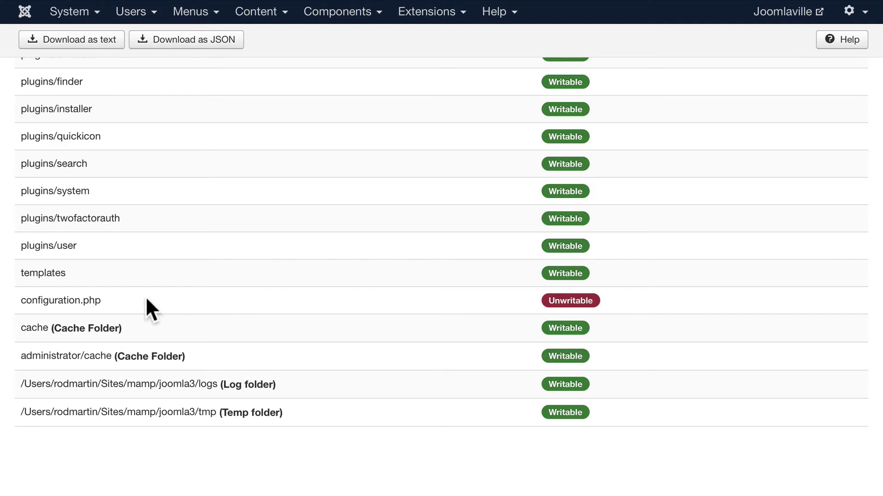
scroll(146, 300, up, 20)
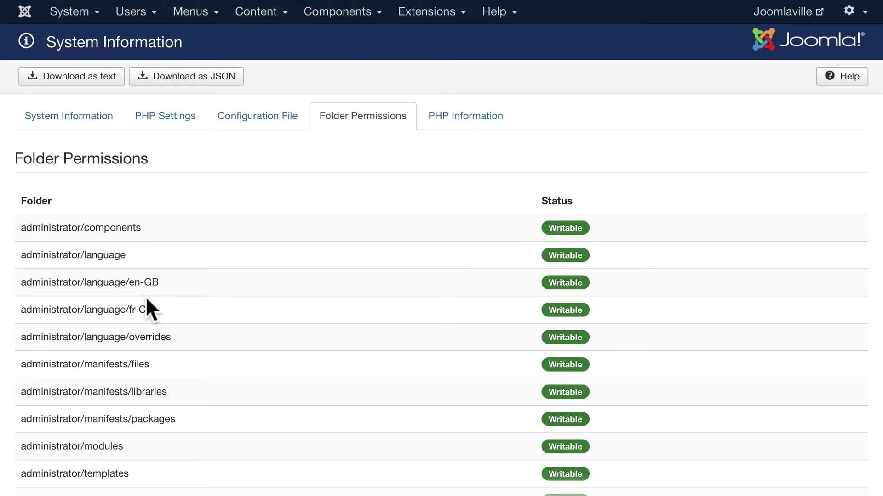
click(454, 115)
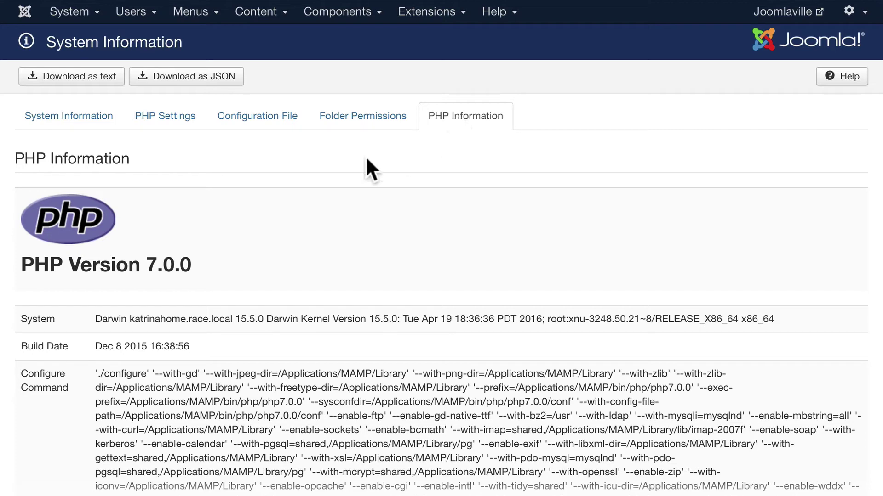
Check Joomla! Update, which lists 3.5.1 as latest, then return to the Control Panel
click(318, 13)
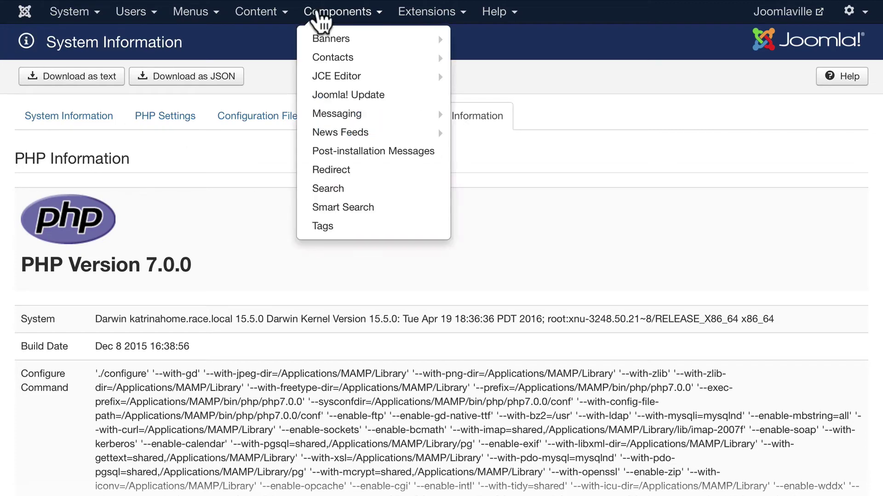
click(328, 95)
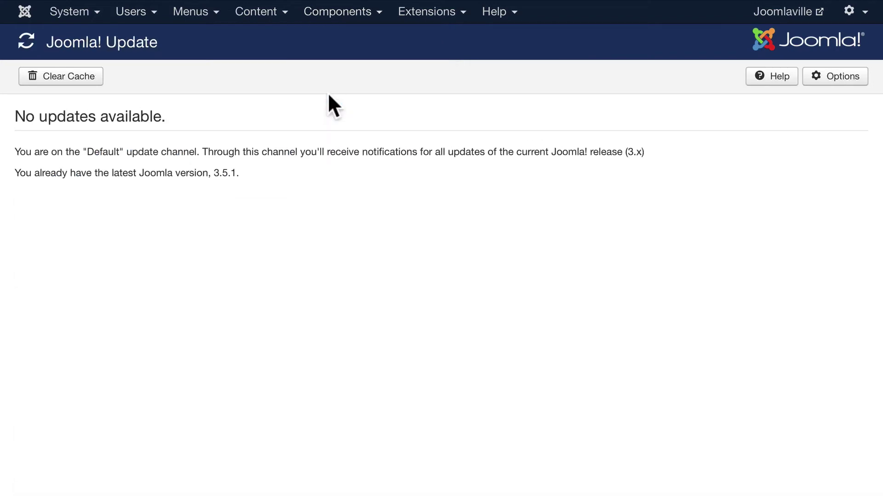
click(23, 12)
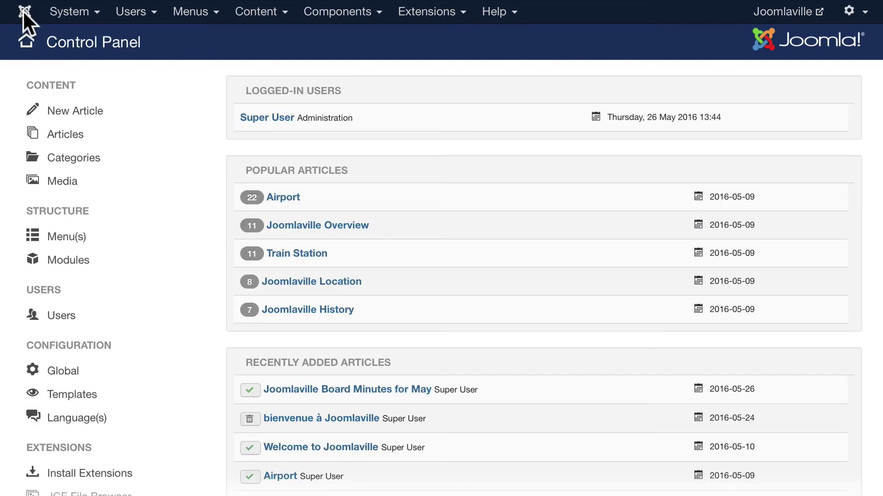
Scroll down the Control Panel
scroll(87, 320, down, 3)
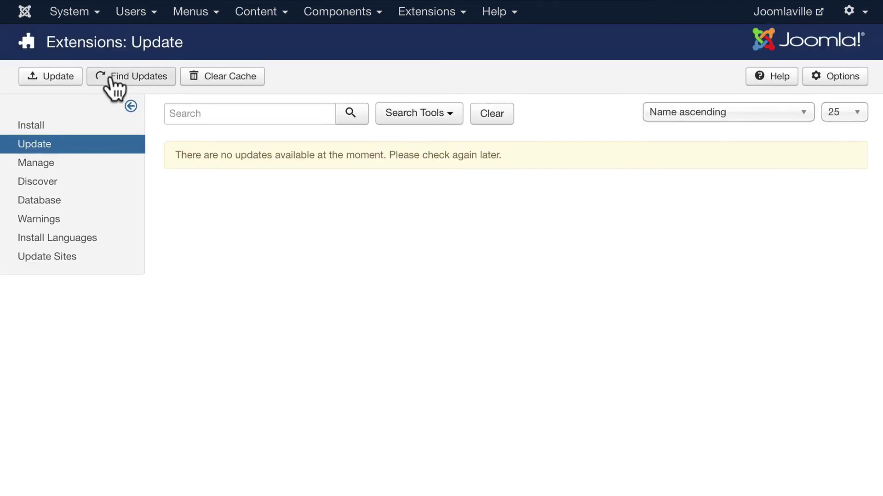
click(427, 13)
mouse_move(432, 41)
click(549, 57)
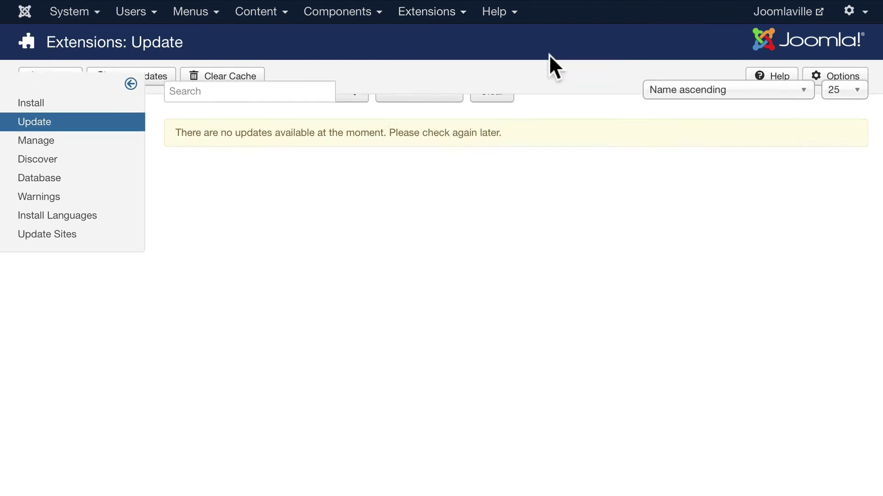
click(134, 77)
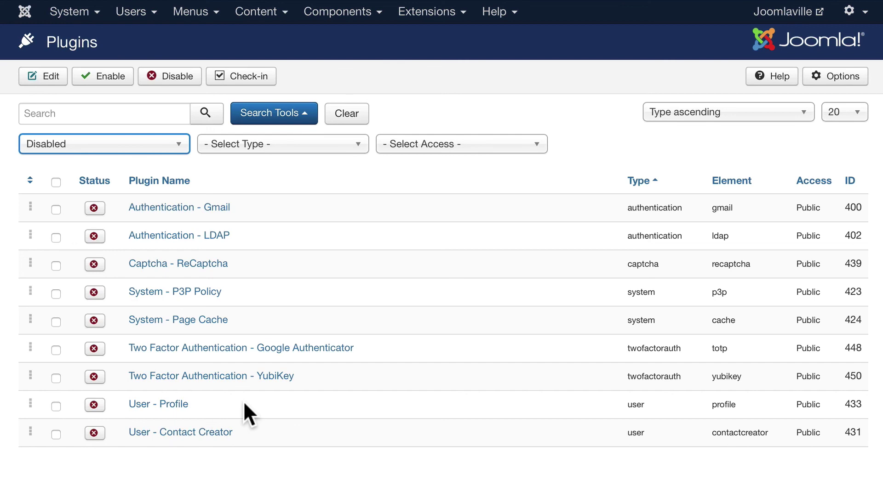
Open the Components menu from the disabled-plugins list
click(334, 16)
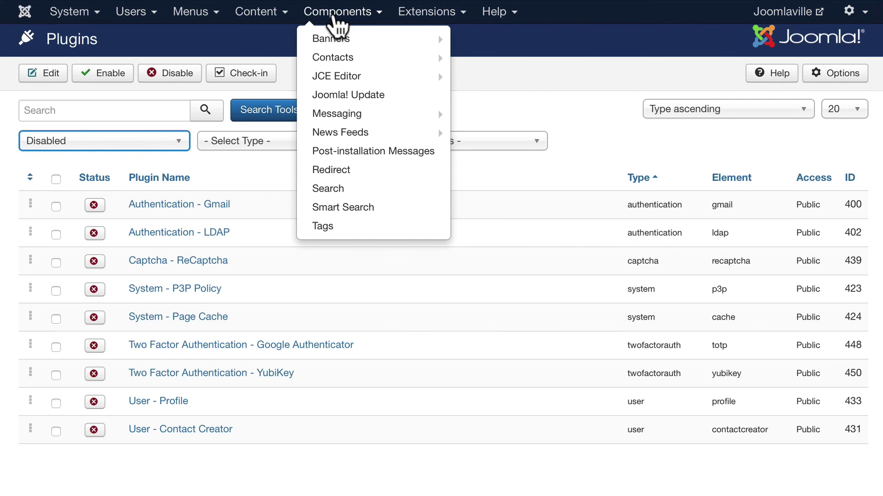
Return to the Control Panel via System and check the Maintenance section
click(69, 12)
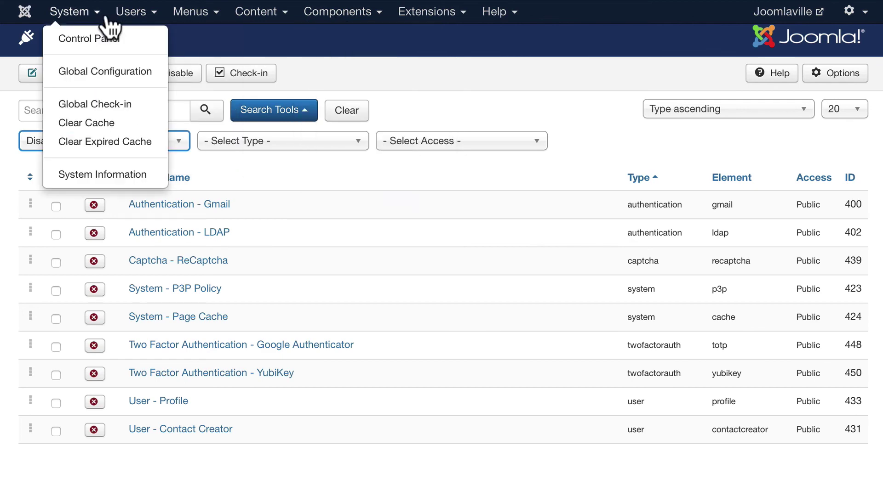
click(77, 36)
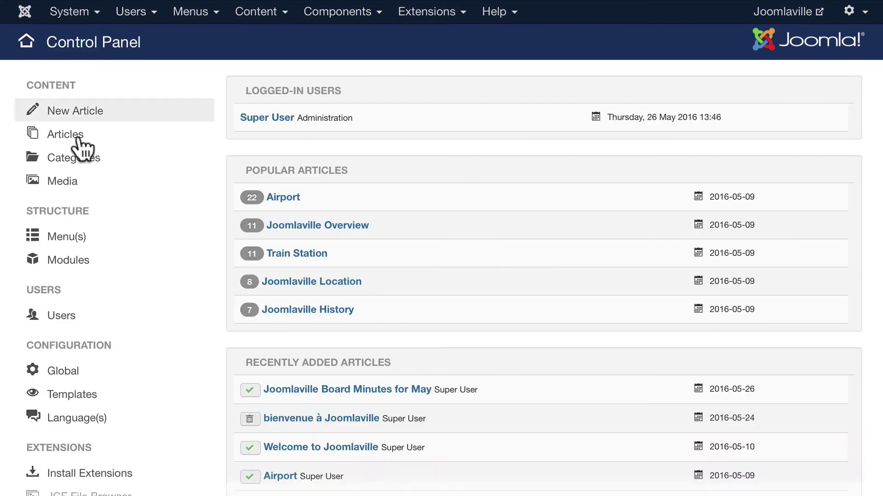
scroll(89, 159, down, 2)
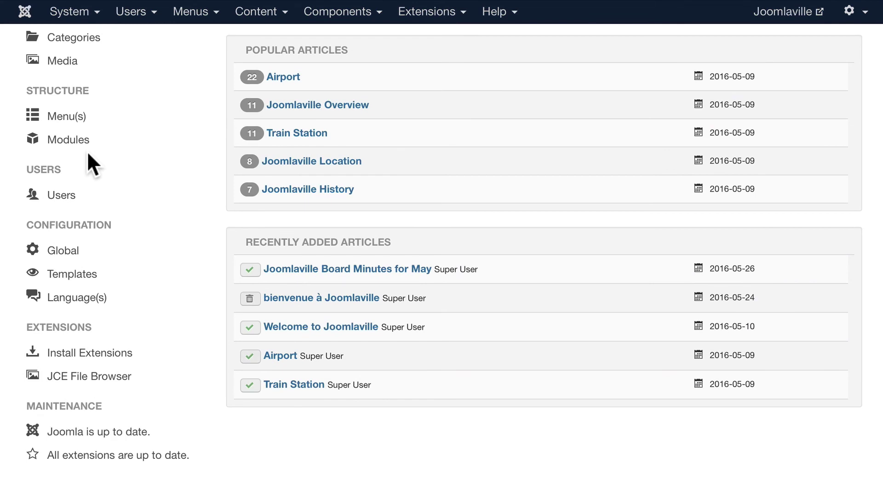
scroll(92, 167, up, 3)
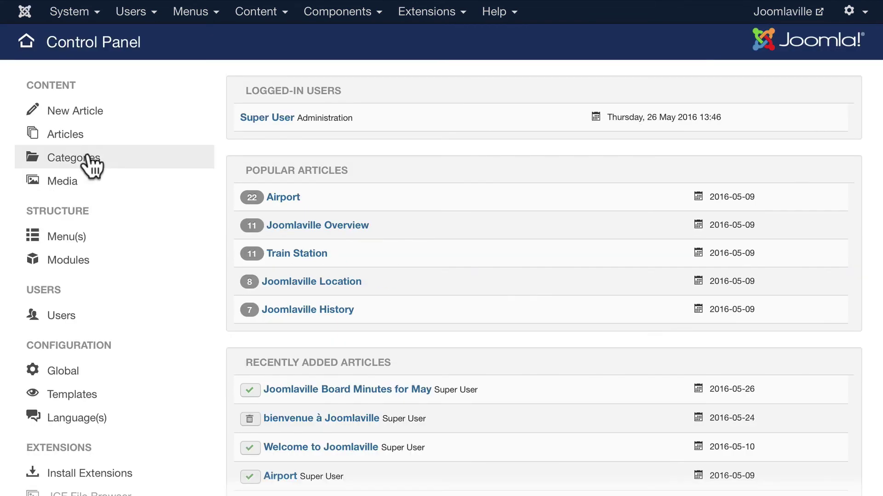